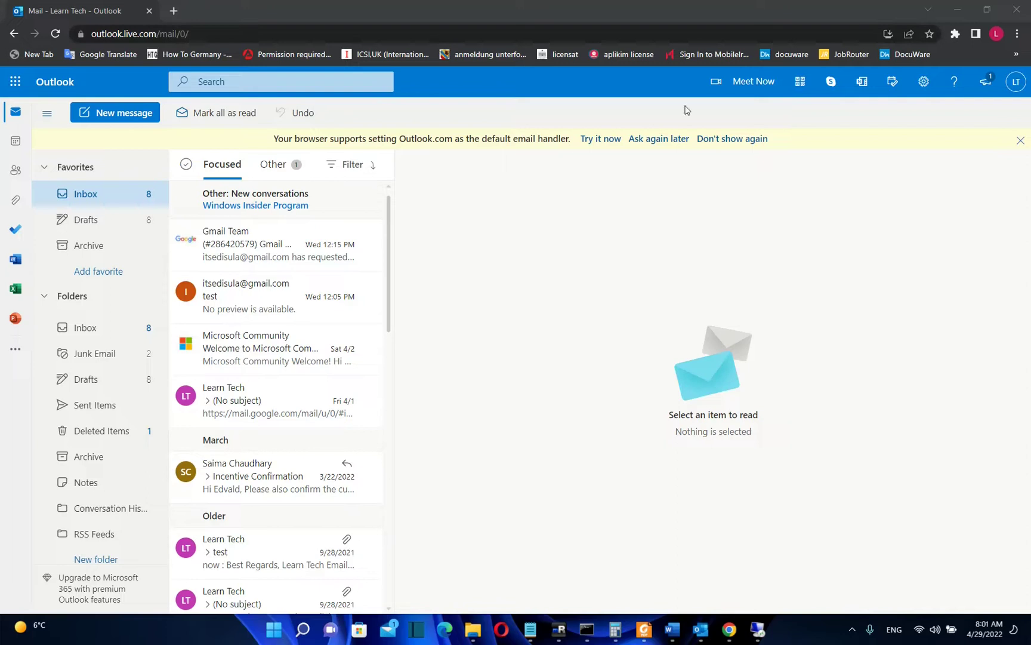
- Open the full Outlook settings window from the gear menu, landing on Mail's Layout page
click(922, 81)
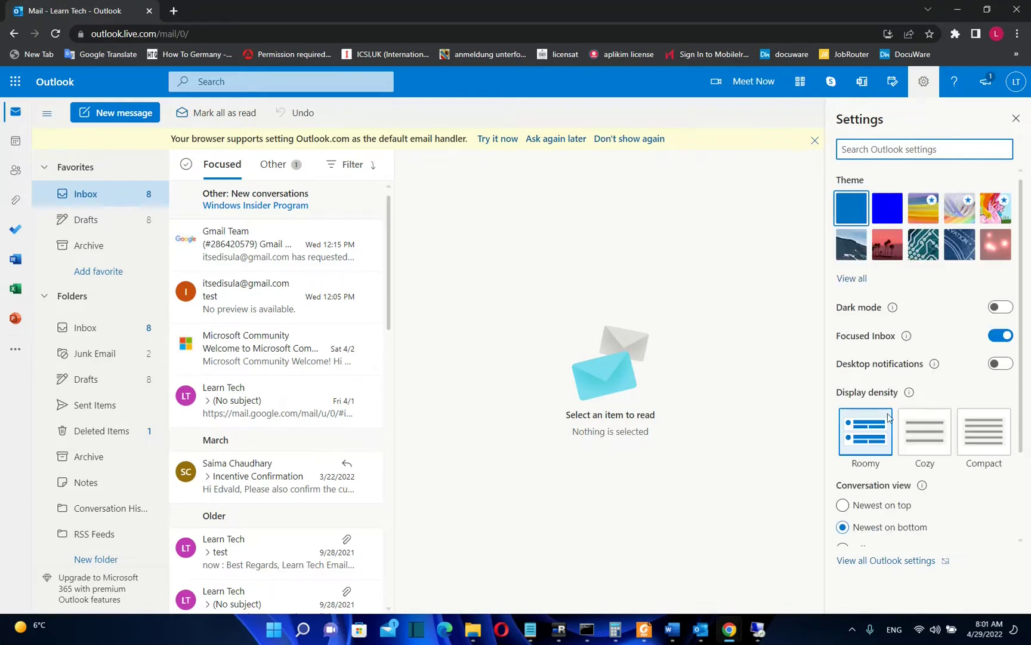
click(882, 564)
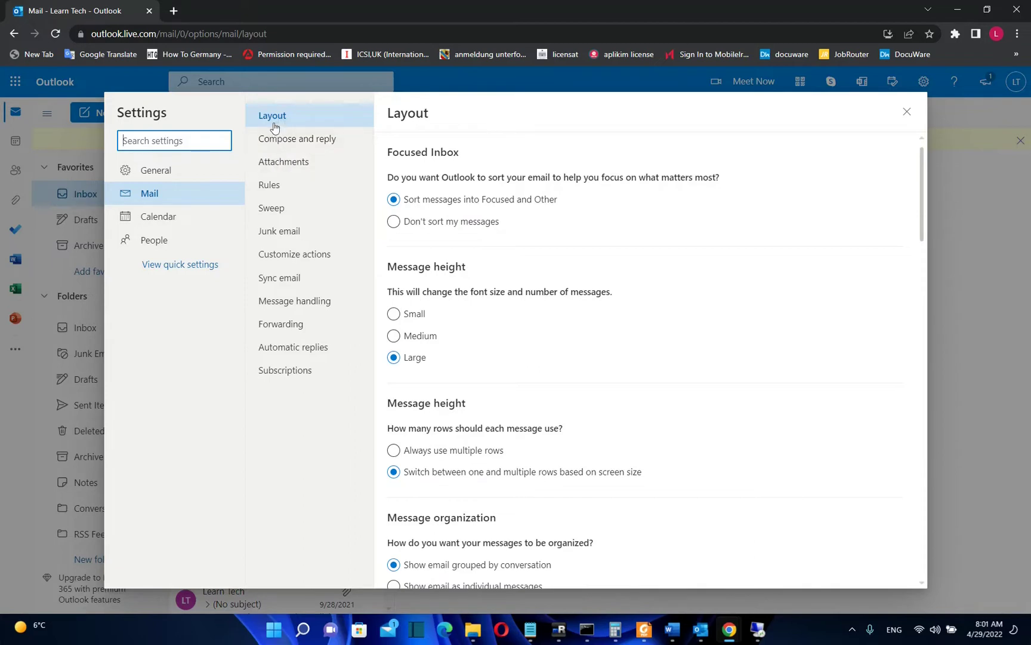
- Go to Mail's Forwarding page, tick 'Enable forwarding', and place the cursor in the address box
click(284, 325)
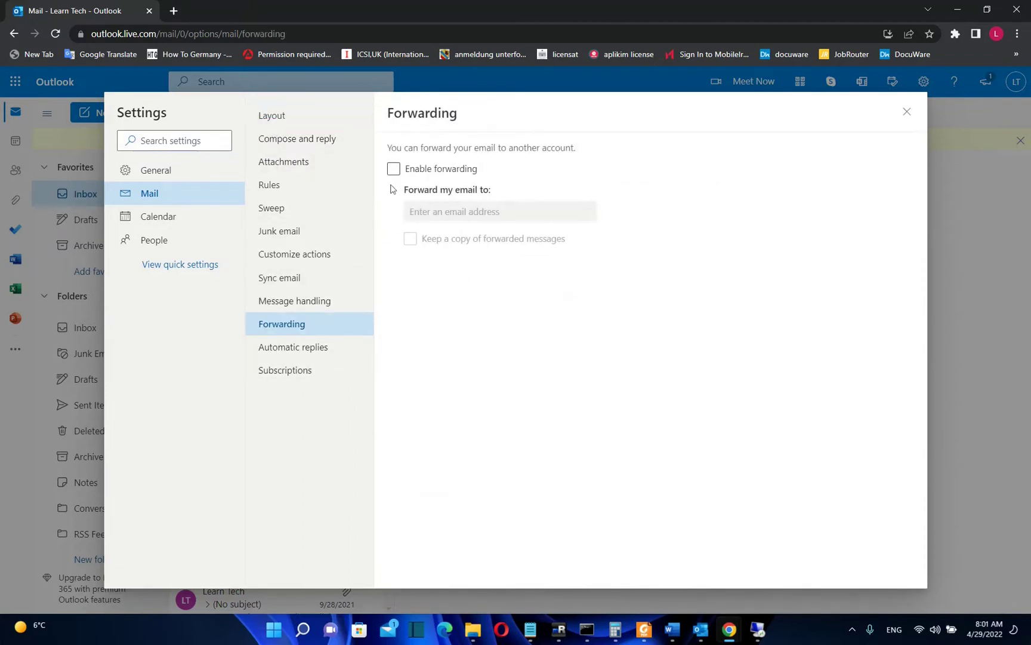
click(393, 170)
click(394, 170)
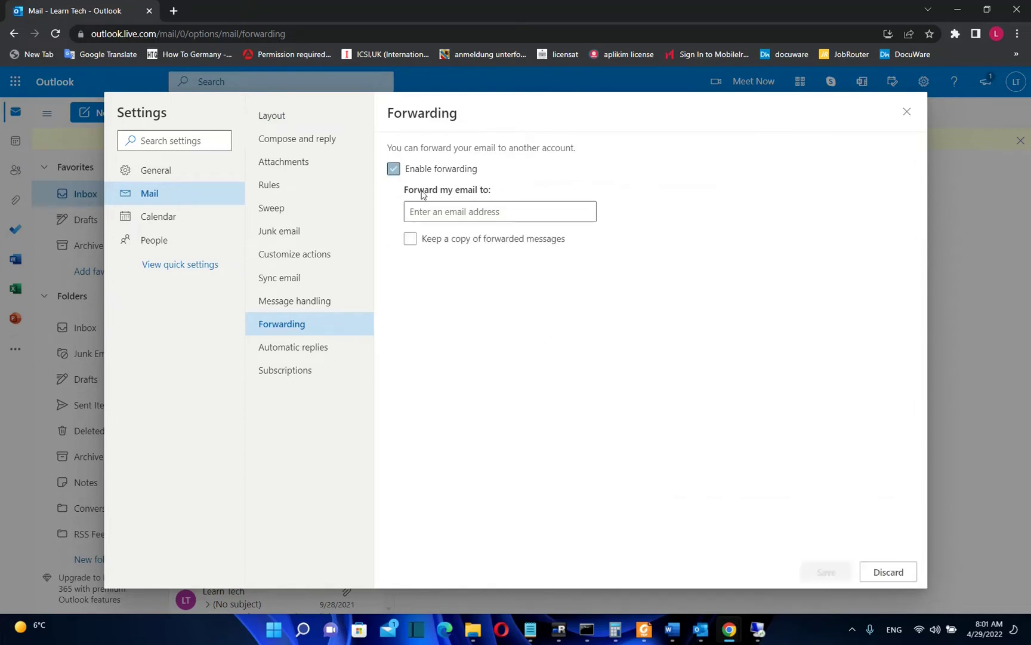
click(480, 214)
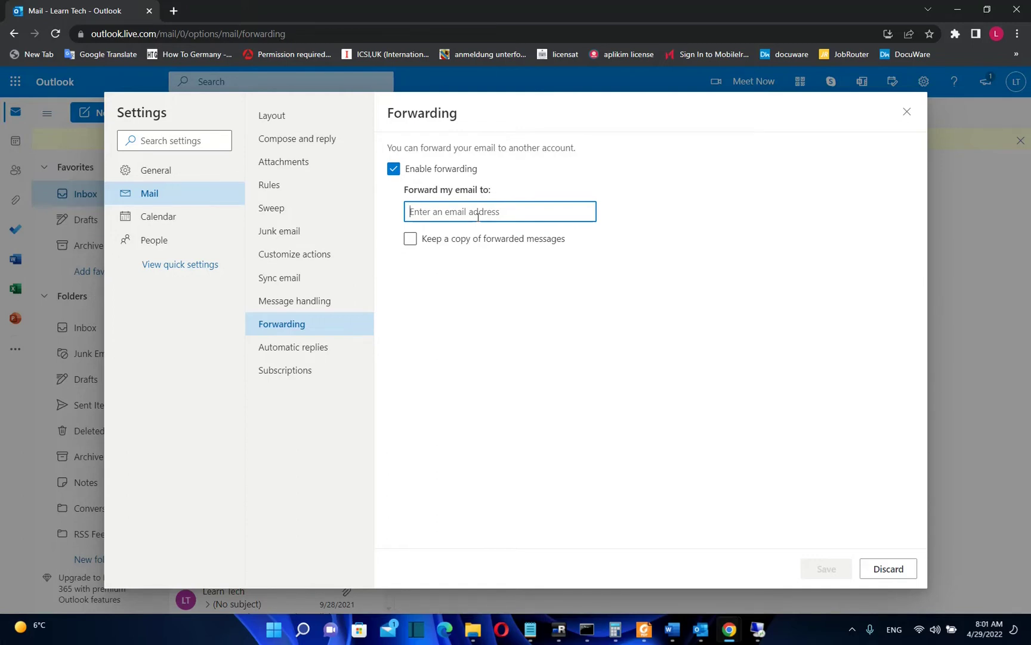
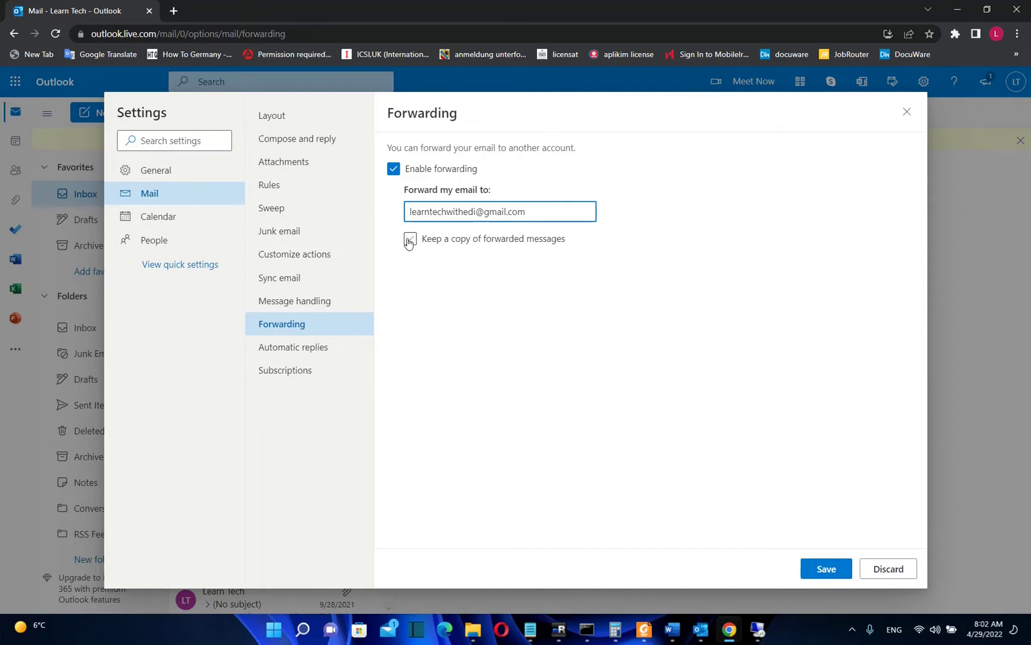
- Tick 'Keep a copy of forwarded messages' and select the entered Gmail forwarding address
click(410, 240)
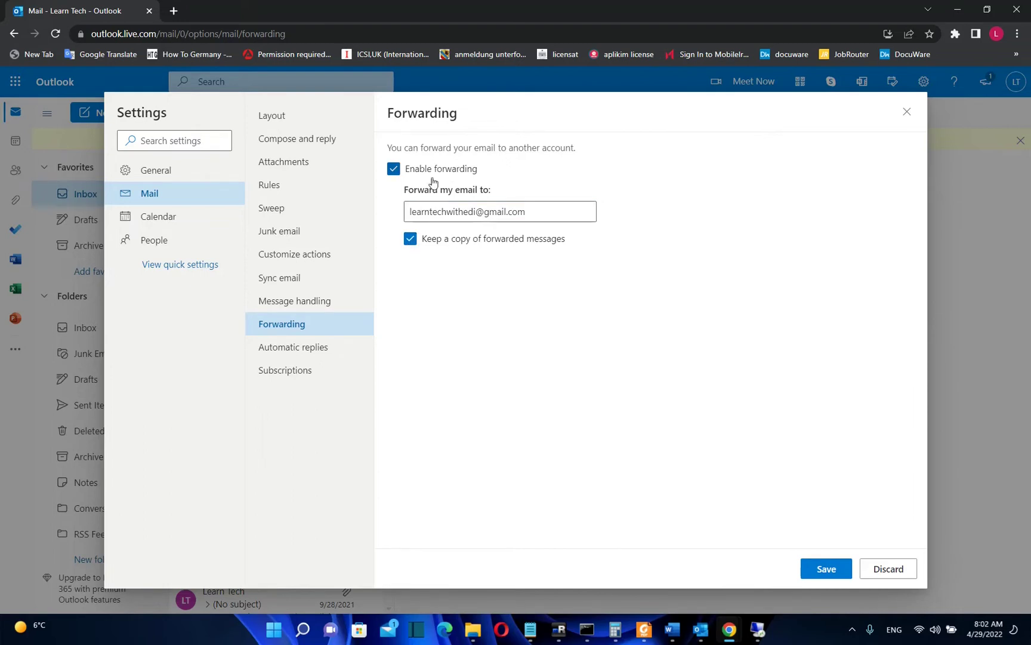
click(428, 211)
click(551, 212)
drag(526, 212, 410, 211)
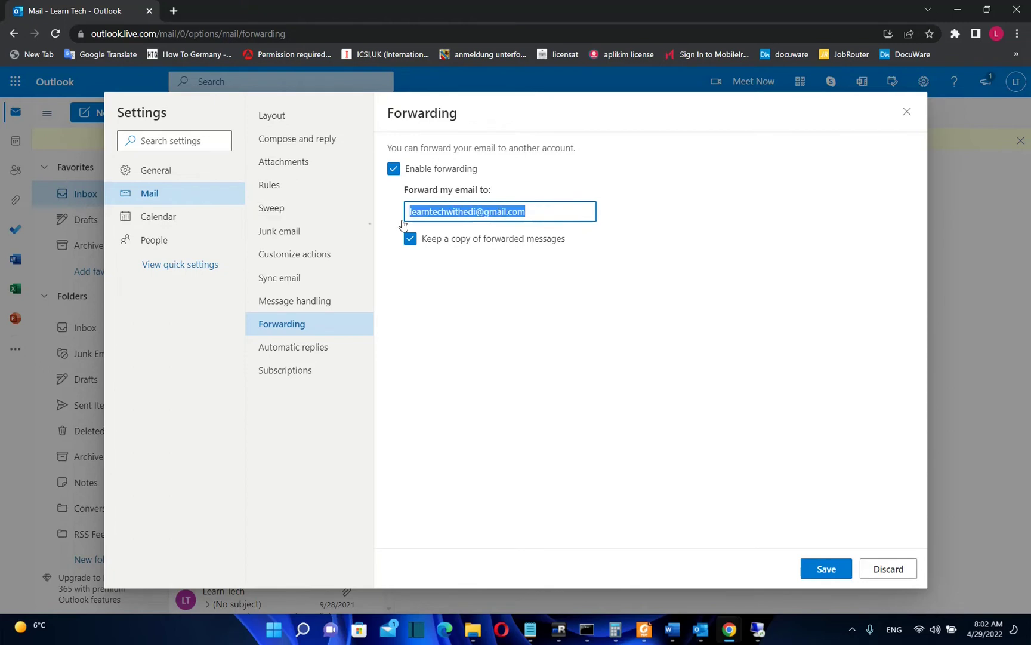
click(547, 298)
click(536, 211)
key(ctrl+a)
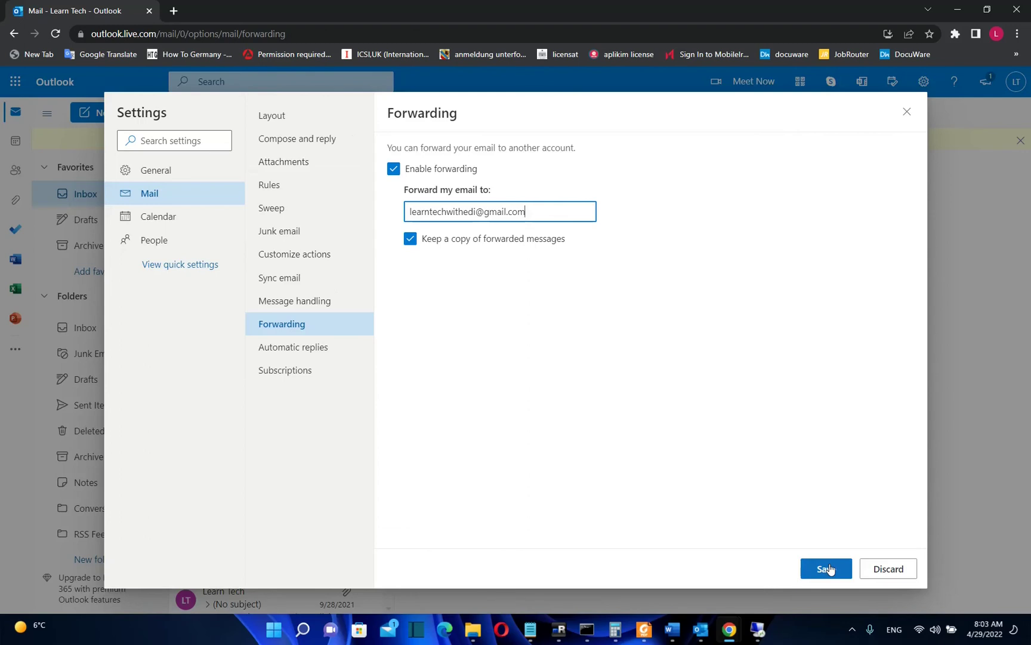
- Save Gmail forwarding, close the Settings window, and reload the Outlook inbox
click(830, 570)
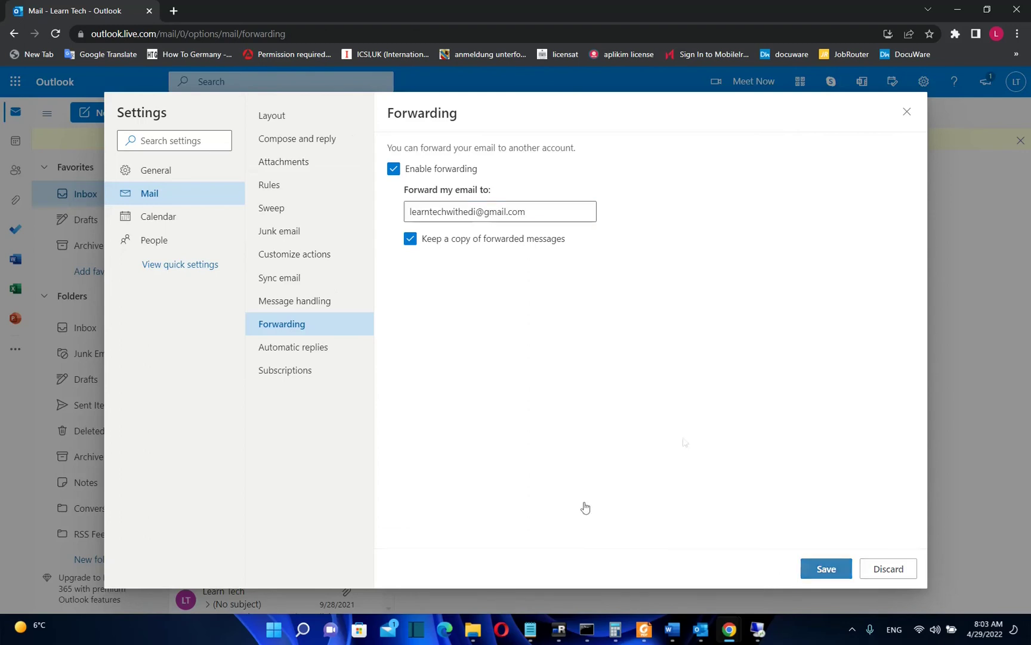
click(903, 111)
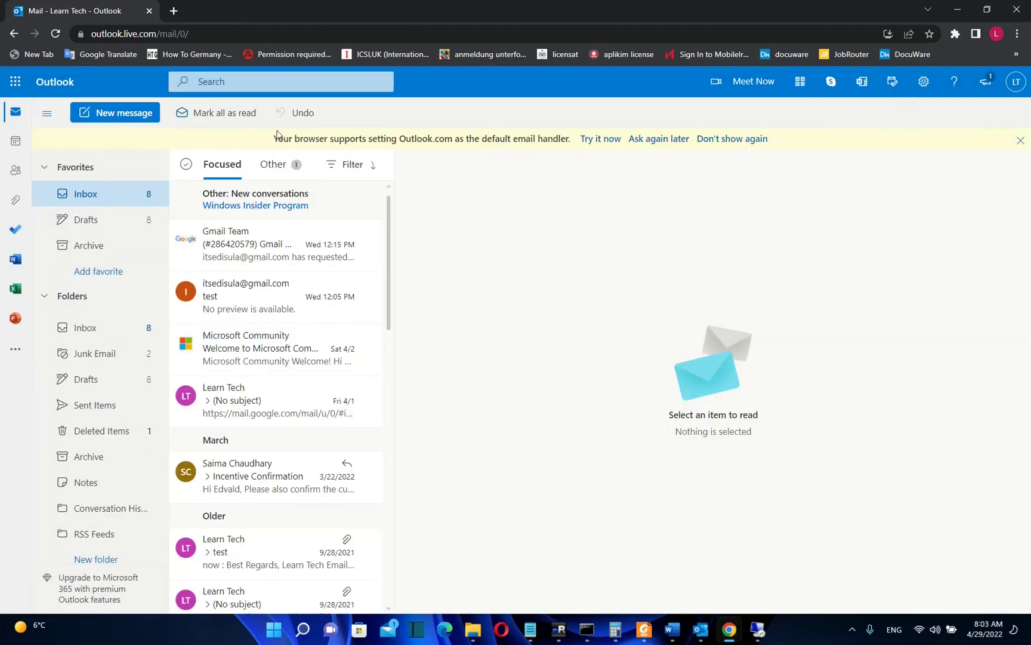
click(55, 34)
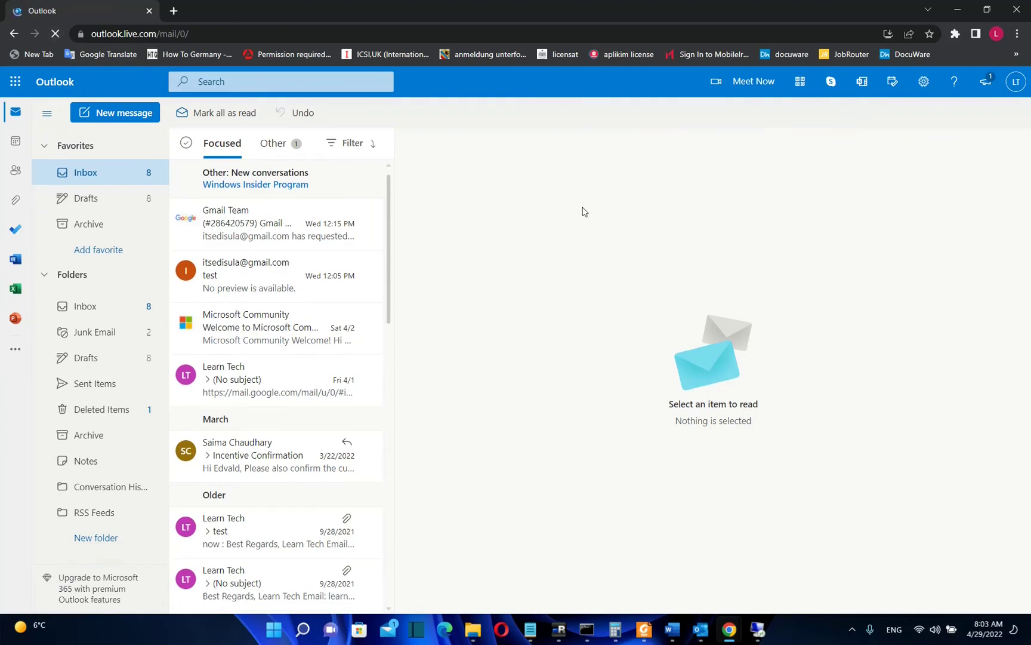